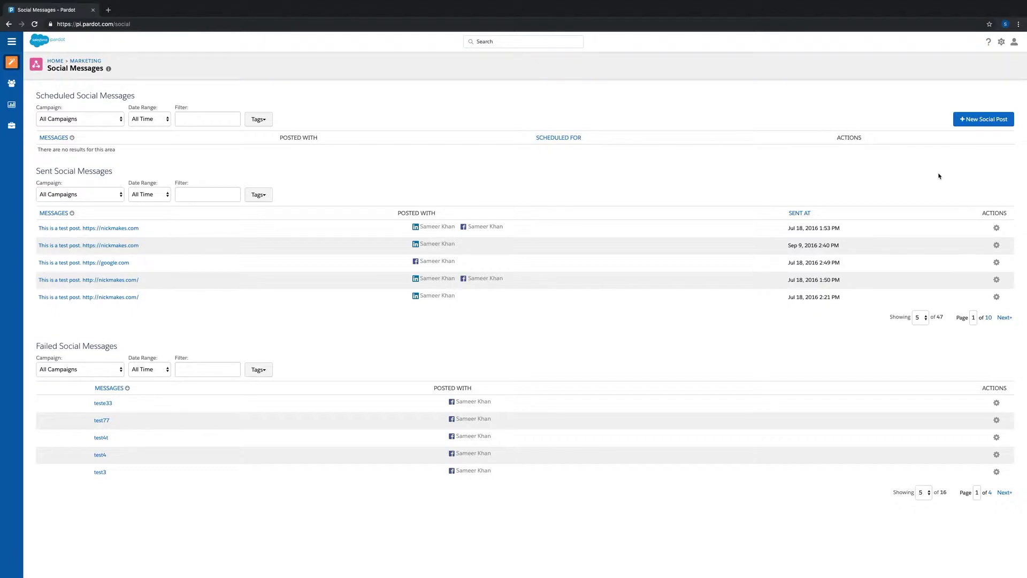
# Start a new social post from the Social Messages page.
pyautogui.click(979, 119)
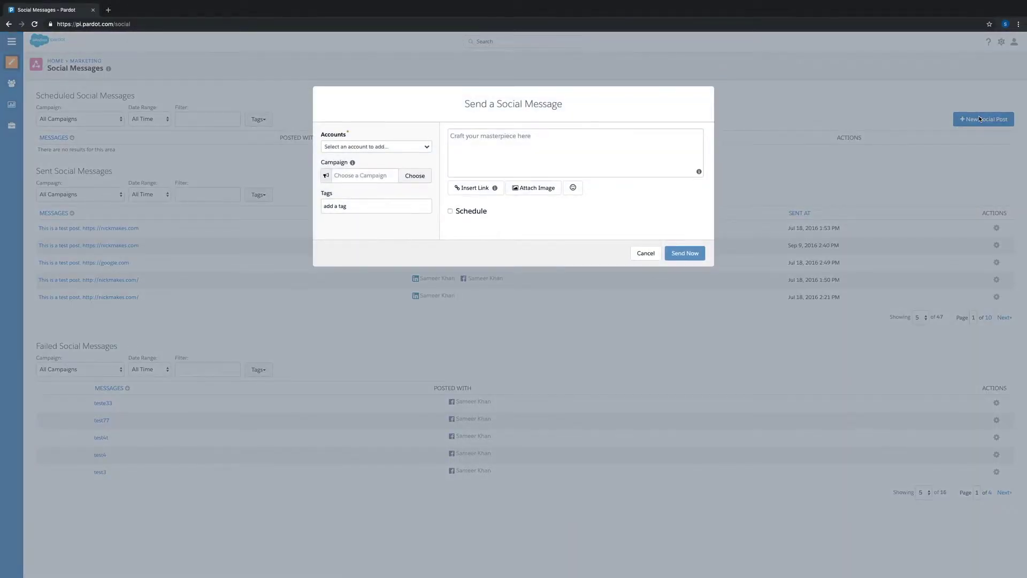
# Send a Test message now to the Facebook account and confirm, which fails.
pyautogui.click(403, 146)
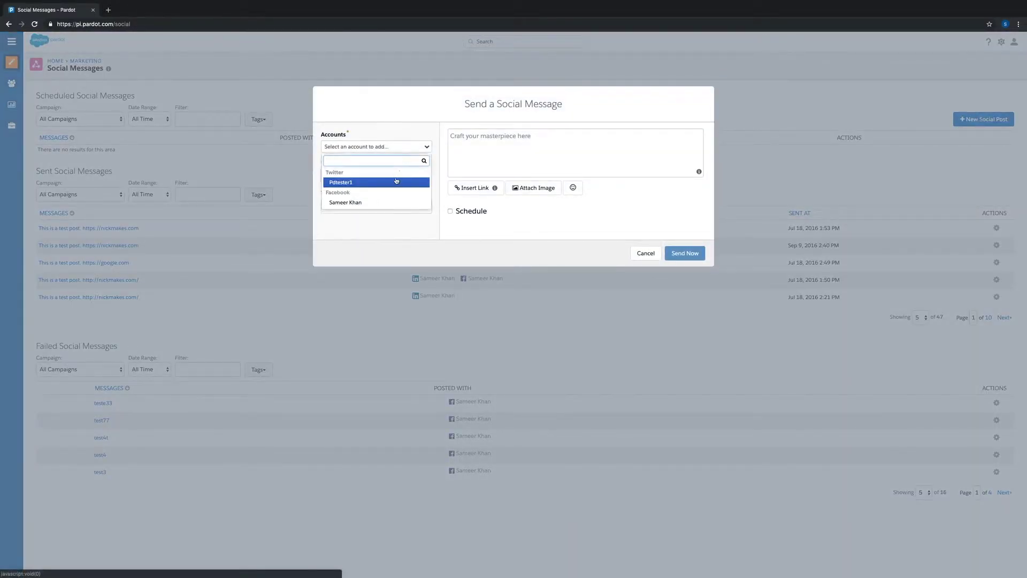
pyautogui.click(385, 202)
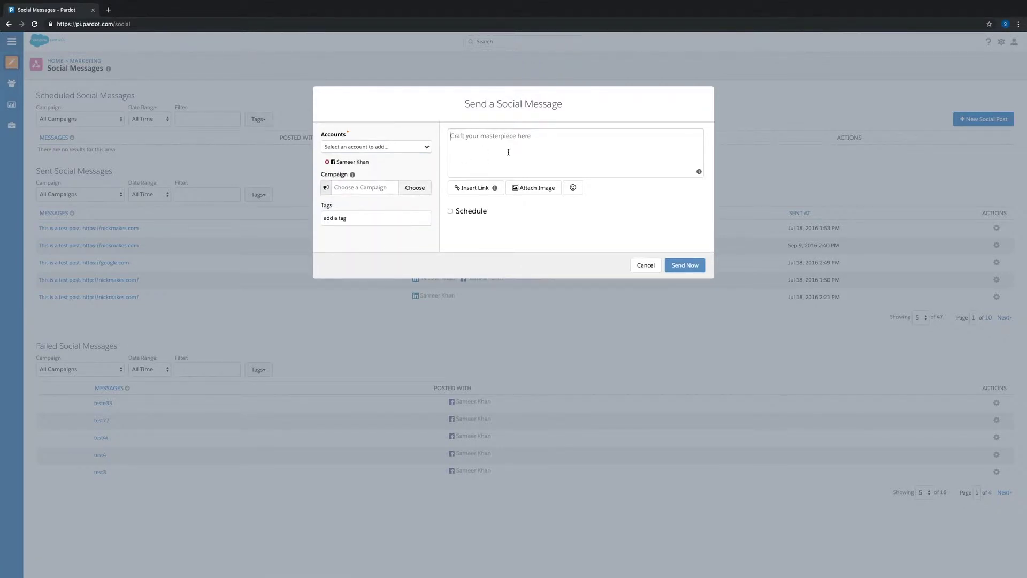
pyautogui.write('Test')
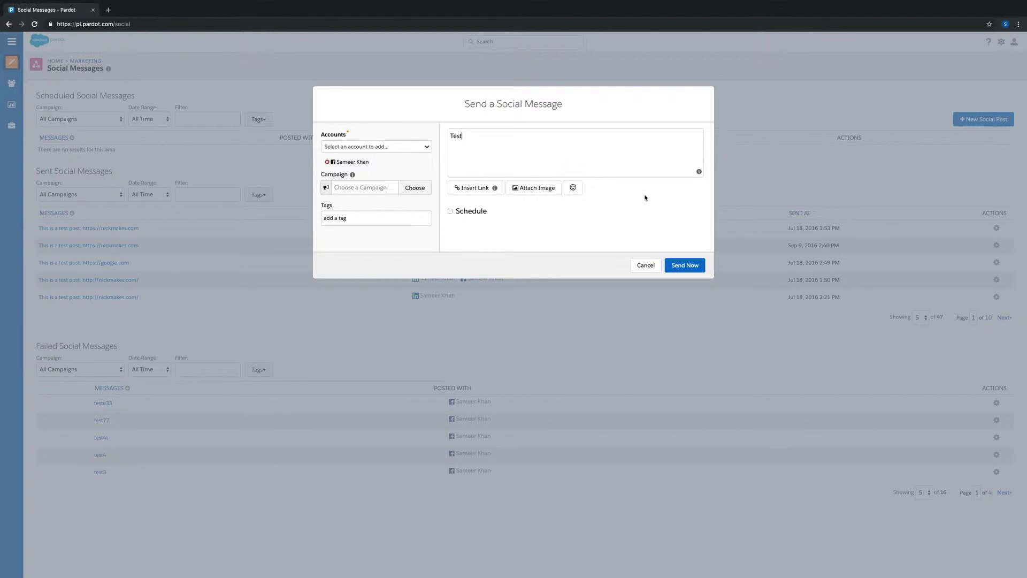
pyautogui.click(686, 265)
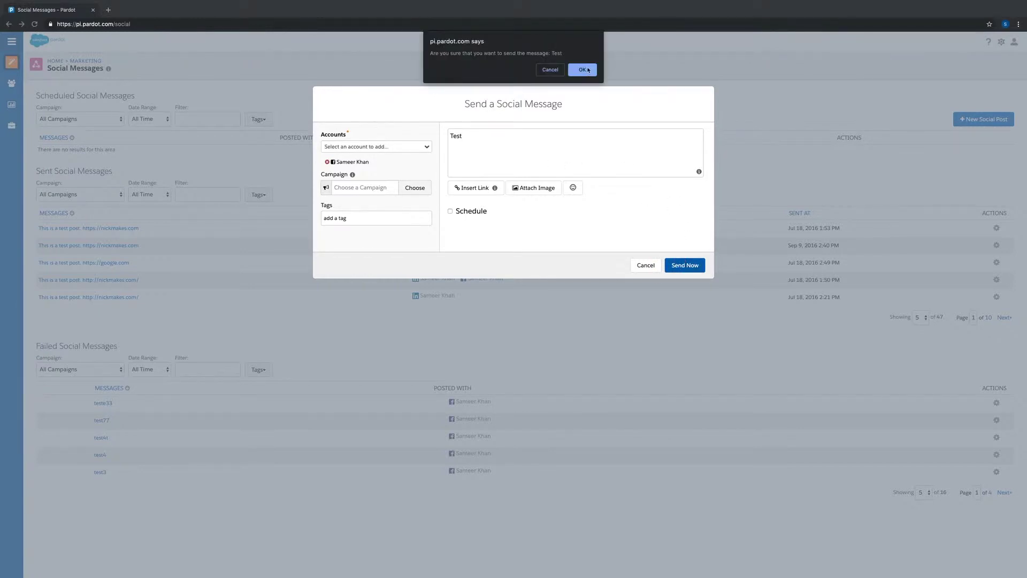
pyautogui.click(585, 69)
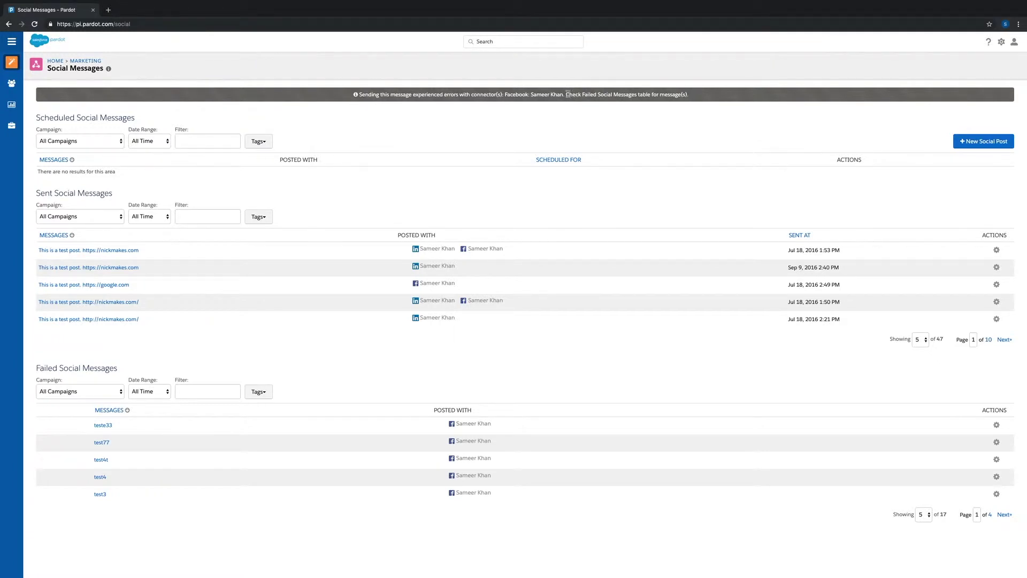
# Review the failed-message advice in the error banner and go to Admin > Connectors.
pyautogui.moveTo(566, 93); pyautogui.dragTo(689, 100)
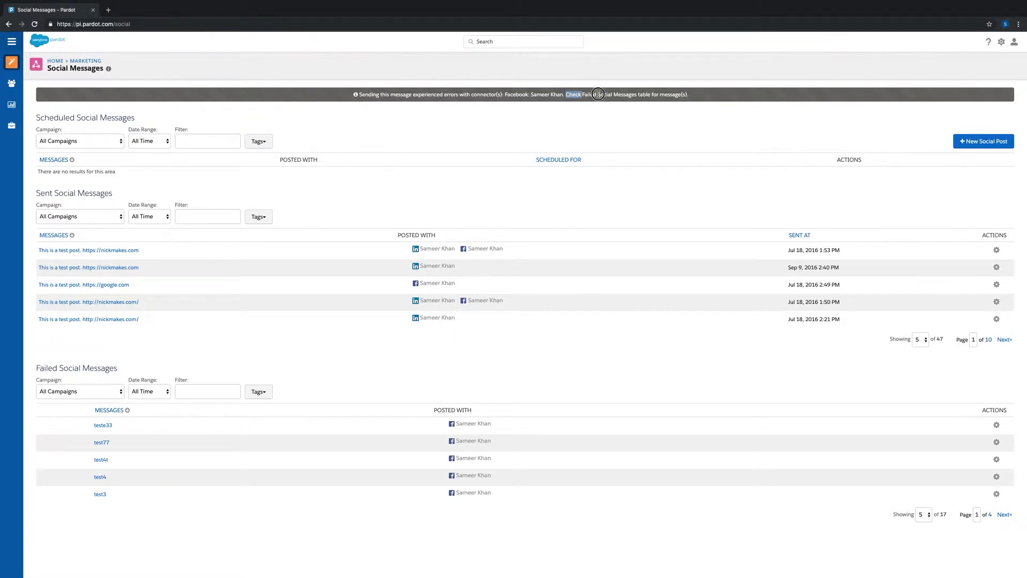
pyautogui.click(667, 117)
pyautogui.moveTo(11, 125)
pyautogui.click(60, 176)
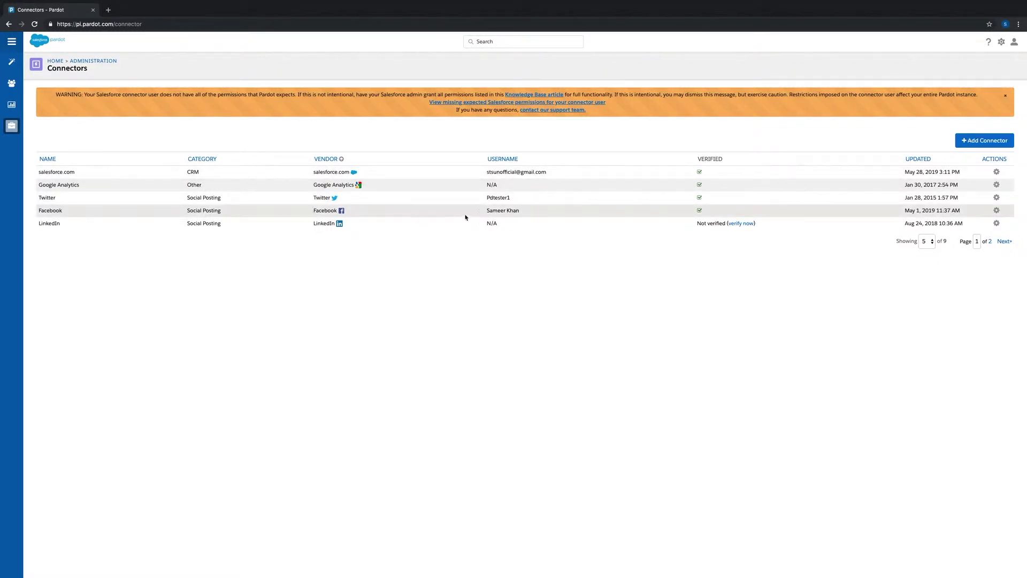
# Inspect the Facebook connector's username and start editing the connector.
pyautogui.moveTo(484, 211); pyautogui.dragTo(521, 211)
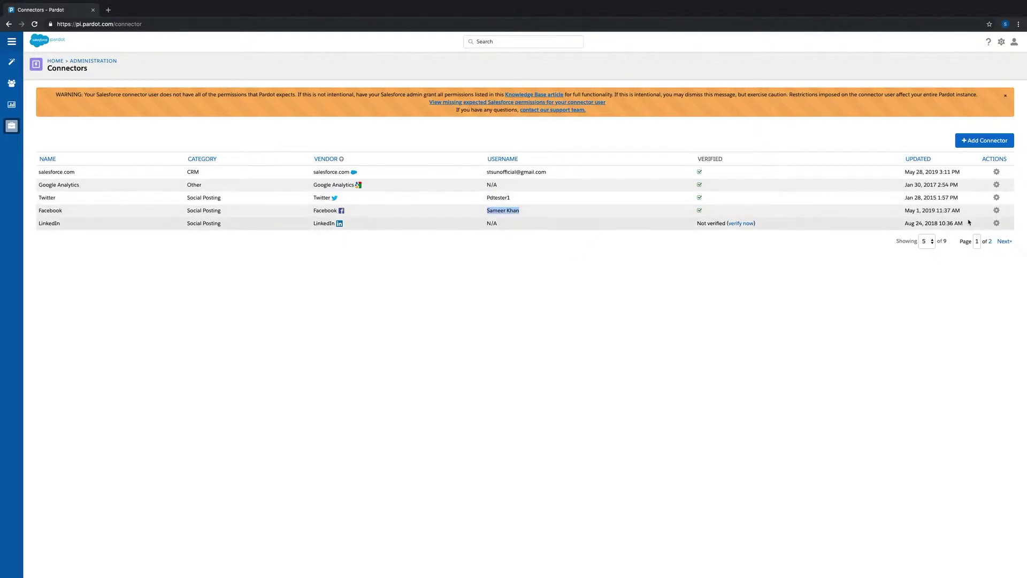
pyautogui.click(997, 212)
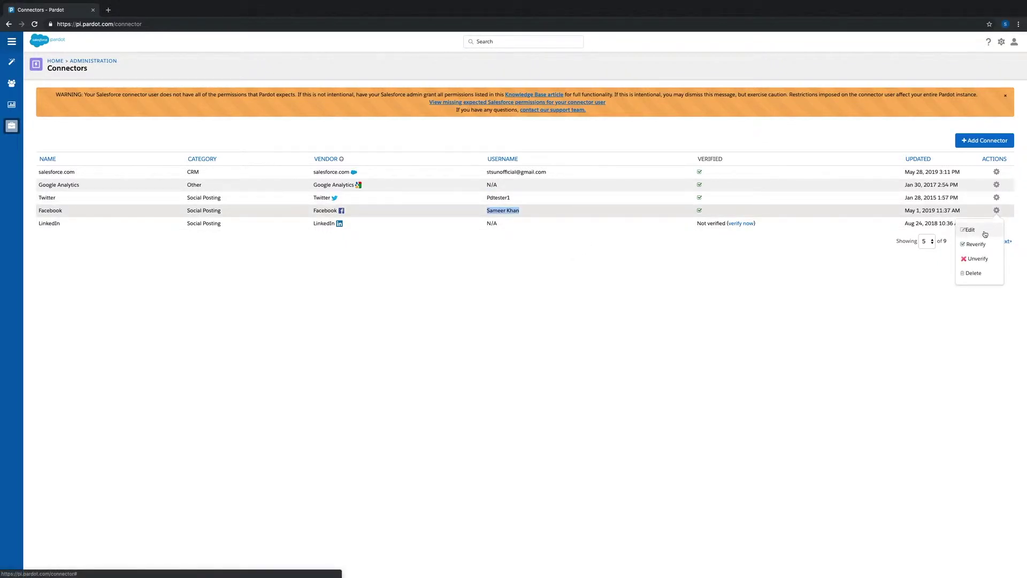
pyautogui.click(987, 226)
# Set Post As to Teststs - Musician/Band, save the connector and return to Social Messages.
pyautogui.click(178, 270)
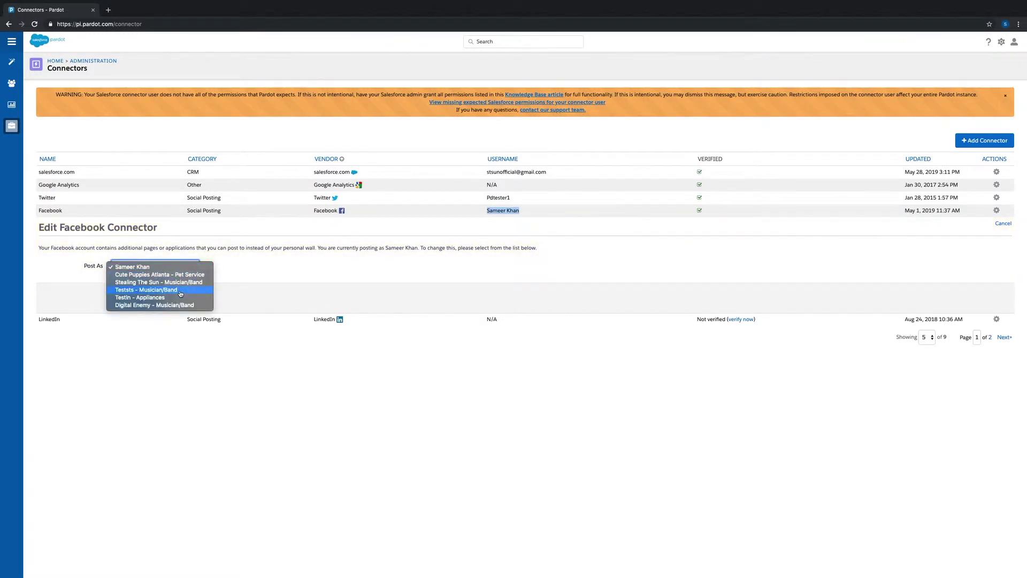
pyautogui.click(180, 294)
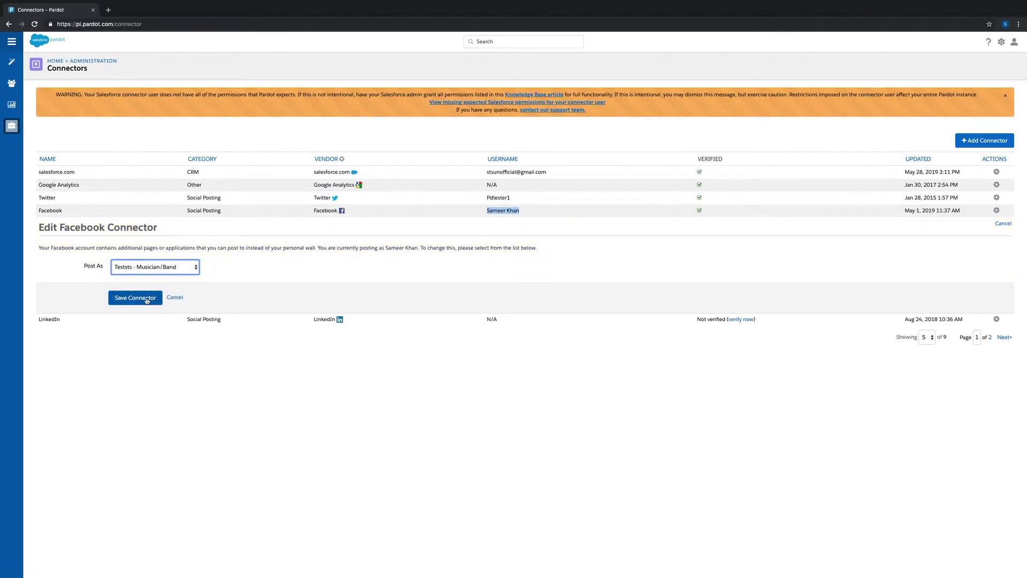
pyautogui.click(146, 300)
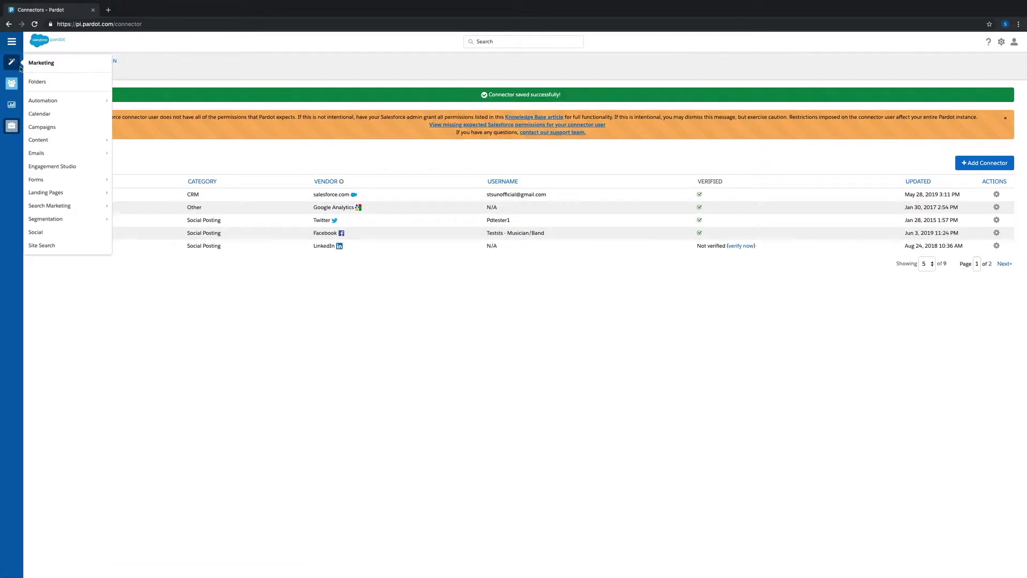
pyautogui.click(57, 232)
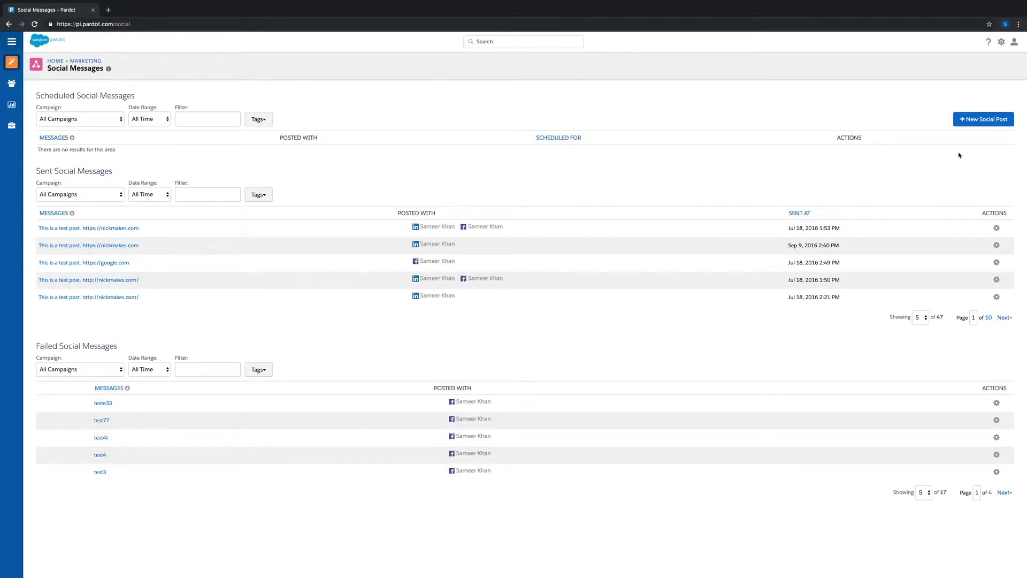
# Send a Test message now to the Teststs - Musician/Band page and confirm.
pyautogui.click(979, 117)
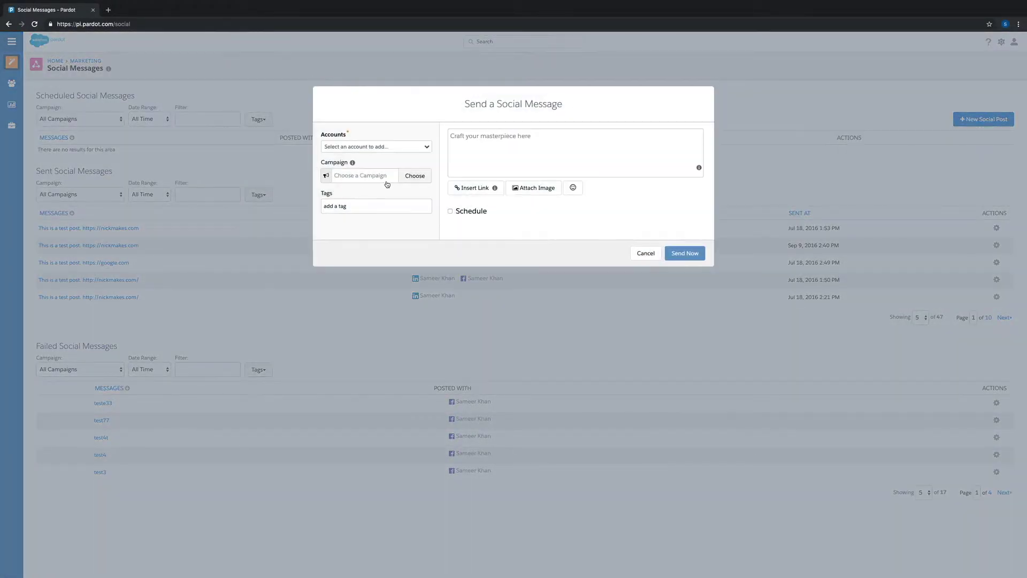
pyautogui.click(390, 146)
pyautogui.click(376, 202)
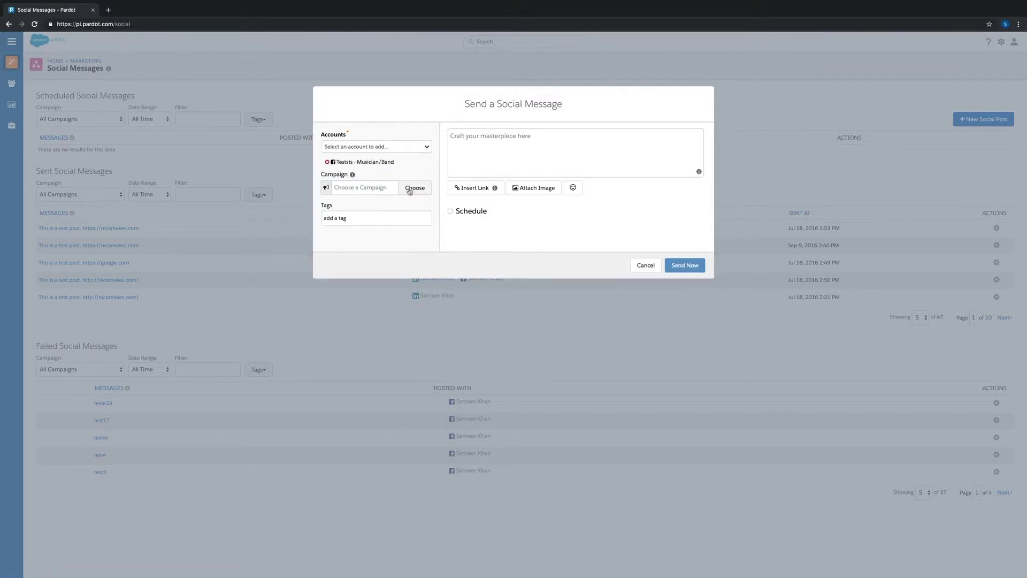
pyautogui.click(513, 152)
pyautogui.write('Test')
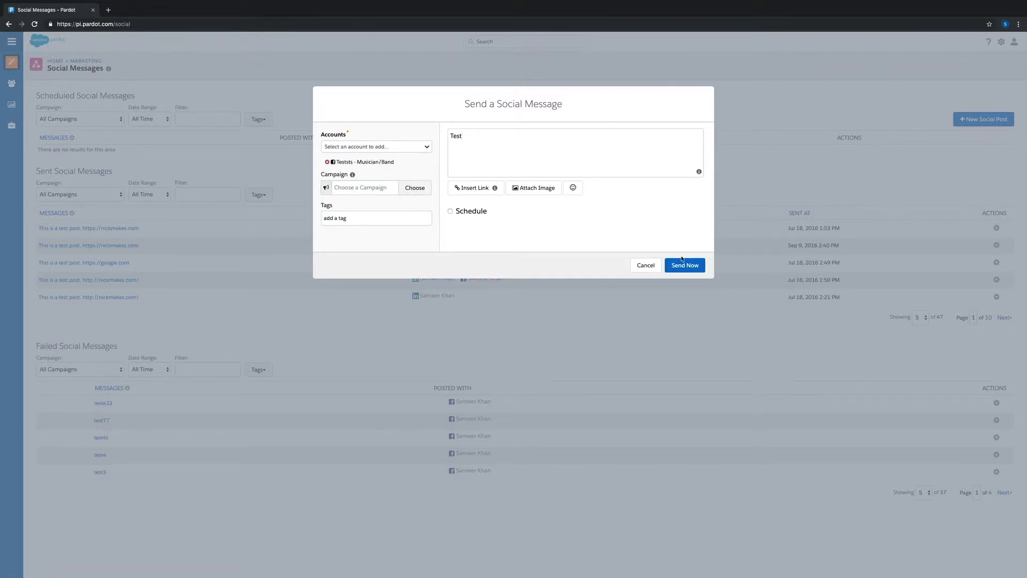
pyautogui.click(682, 260)
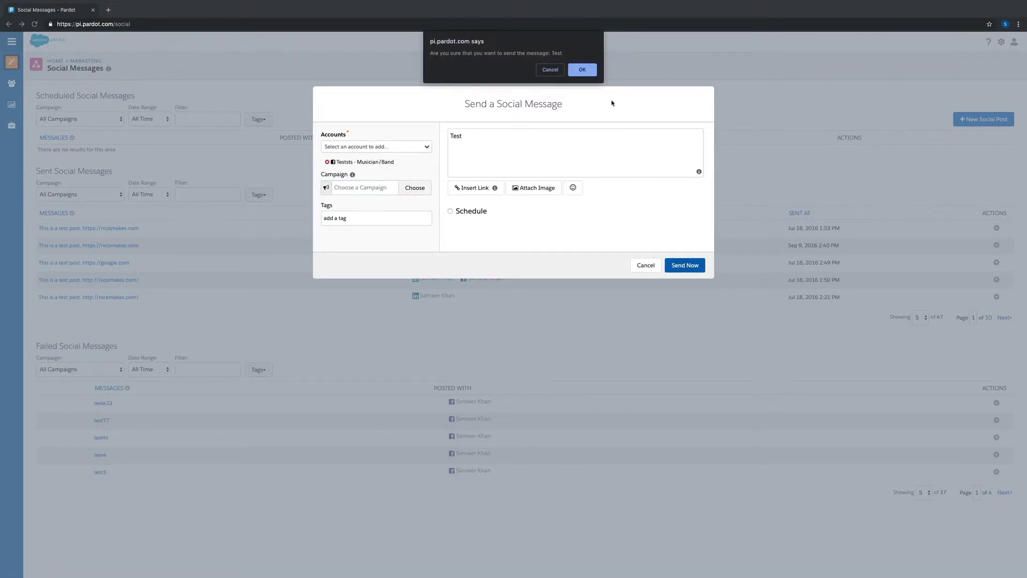
pyautogui.click(582, 70)
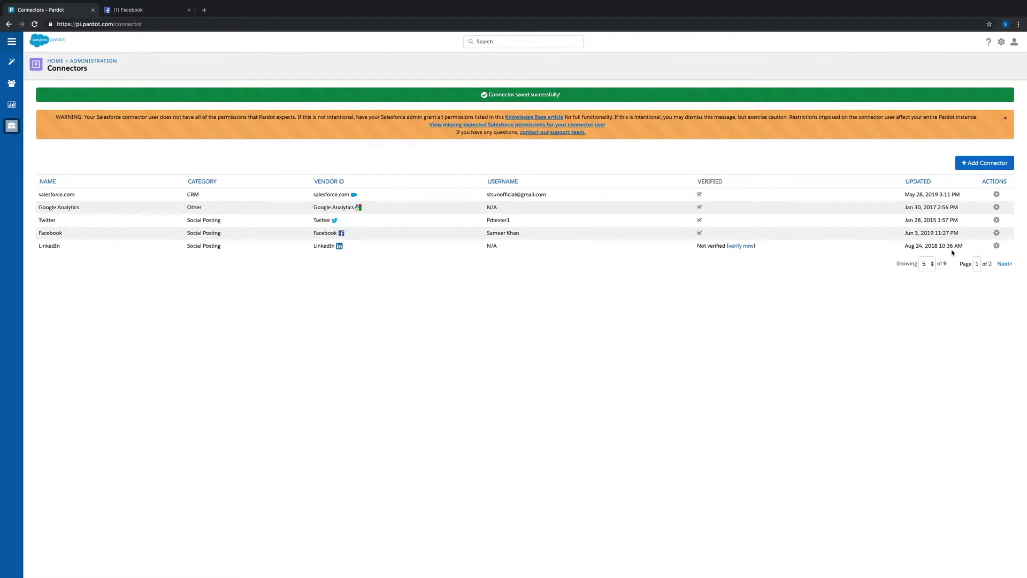
pyautogui.click(996, 233)
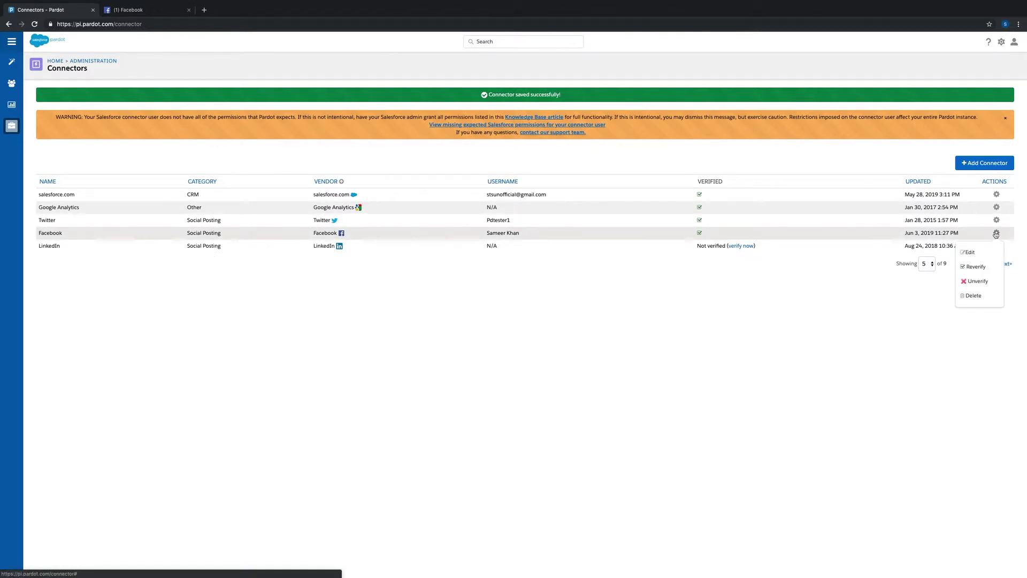
pyautogui.click(973, 296)
pyautogui.click(588, 72)
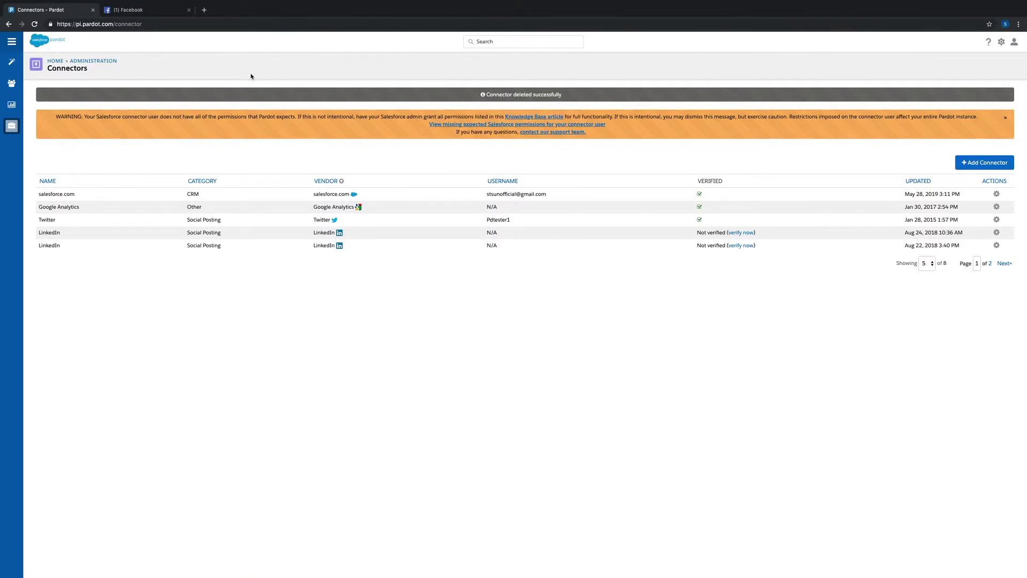
pyautogui.click(160, 12)
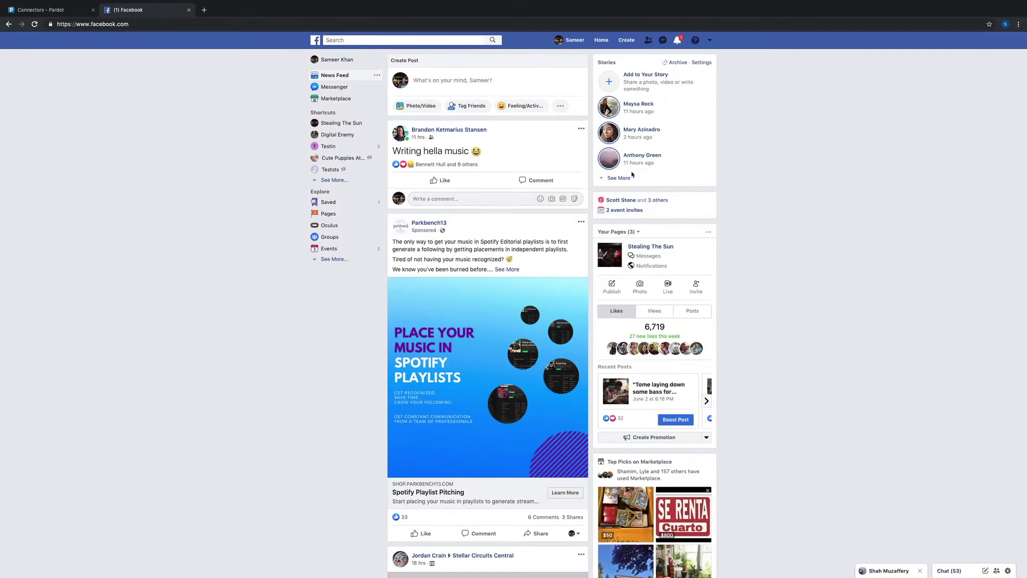
# In Facebook settings, mark the Social Posts business integration for removal.
pyautogui.click(709, 40)
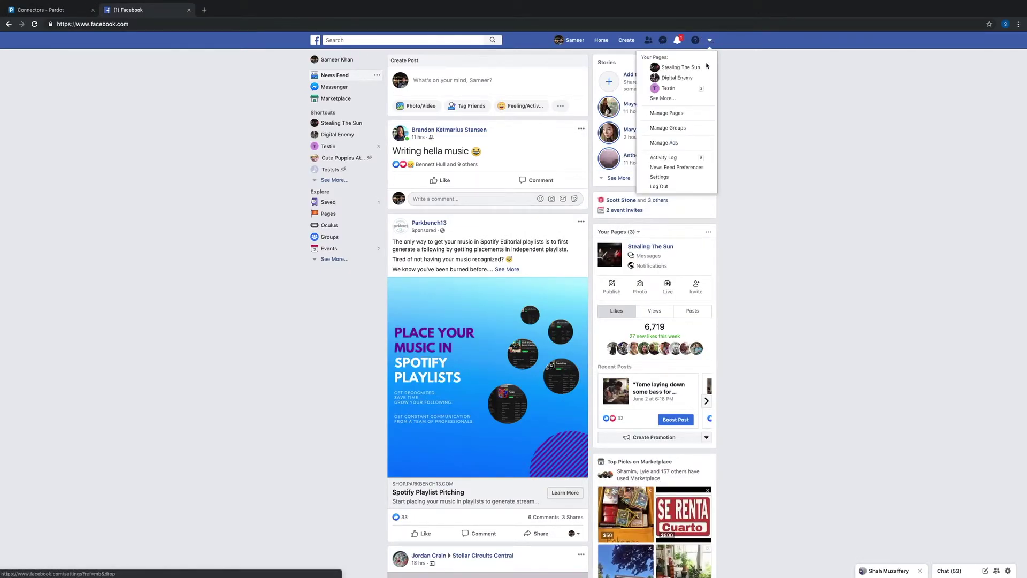
pyautogui.click(681, 177)
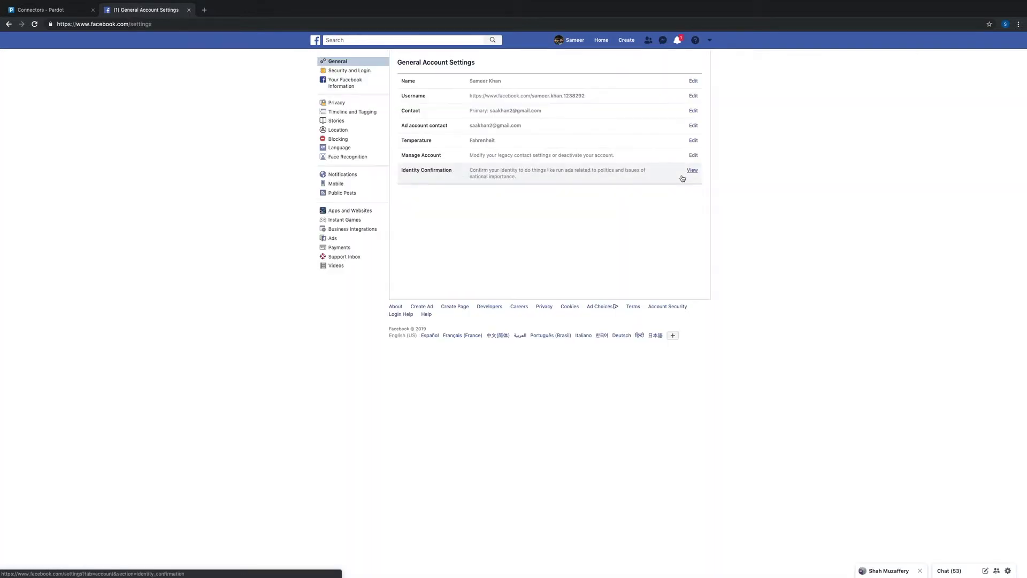
pyautogui.click(362, 230)
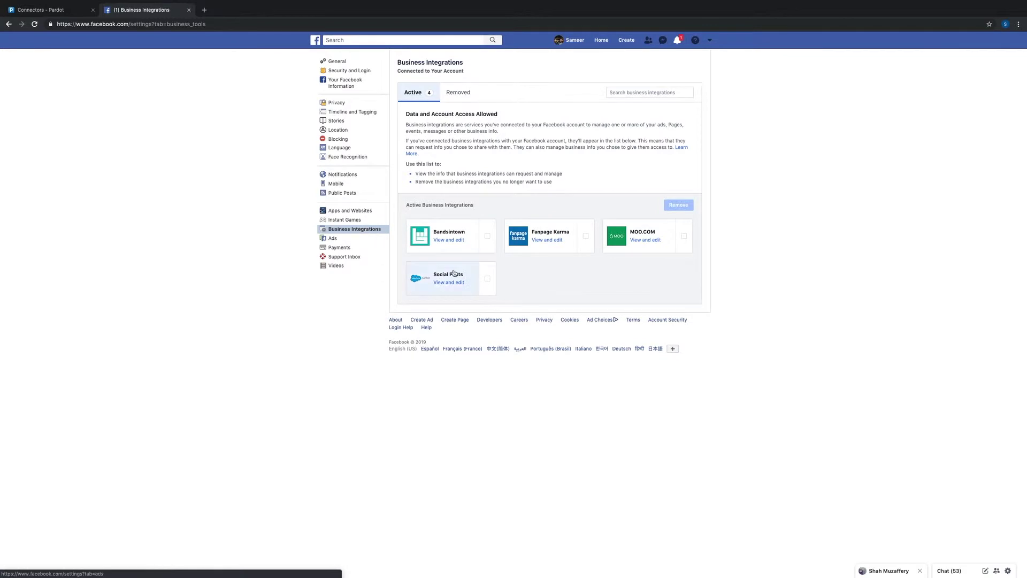
pyautogui.click(487, 278)
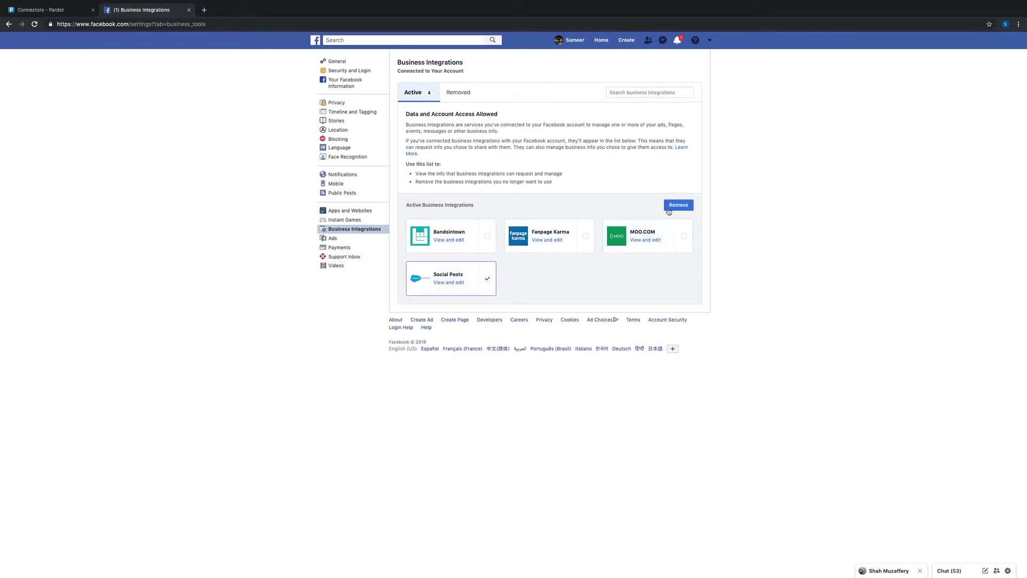
# Remove Social Posts, confirm, and switch back to the Pardot connectors page.
pyautogui.click(677, 206)
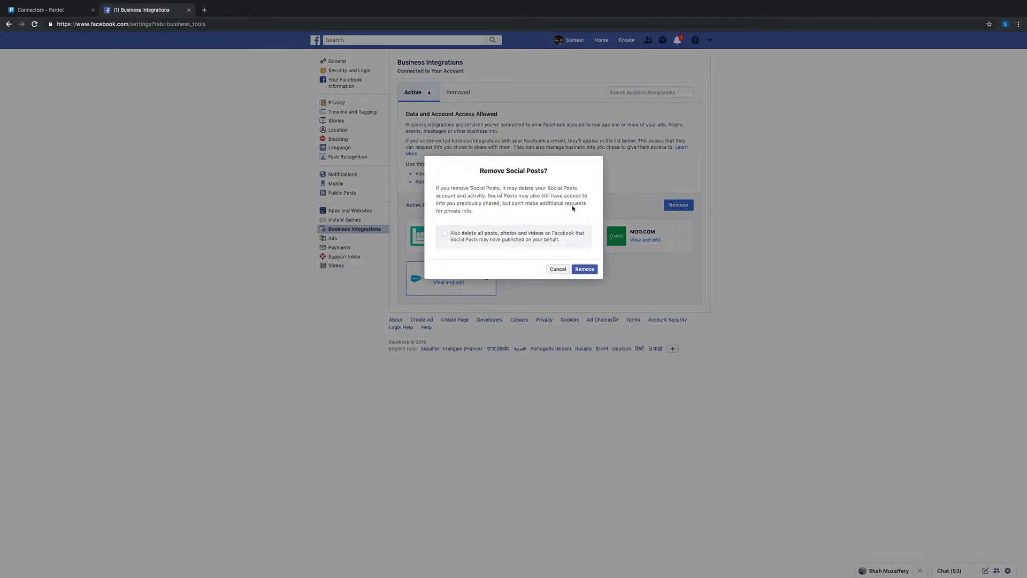
pyautogui.click(585, 269)
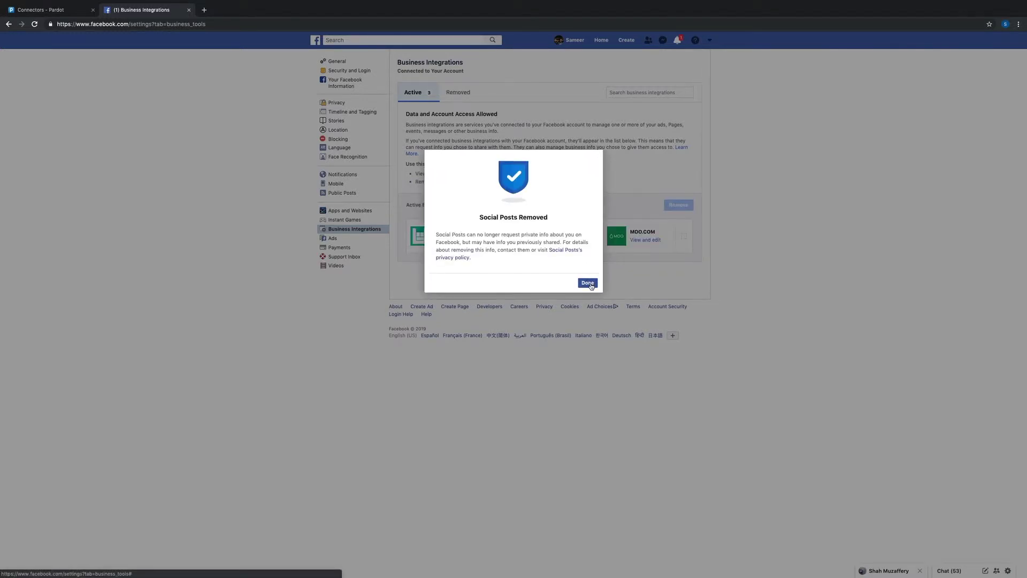
pyautogui.click(588, 284)
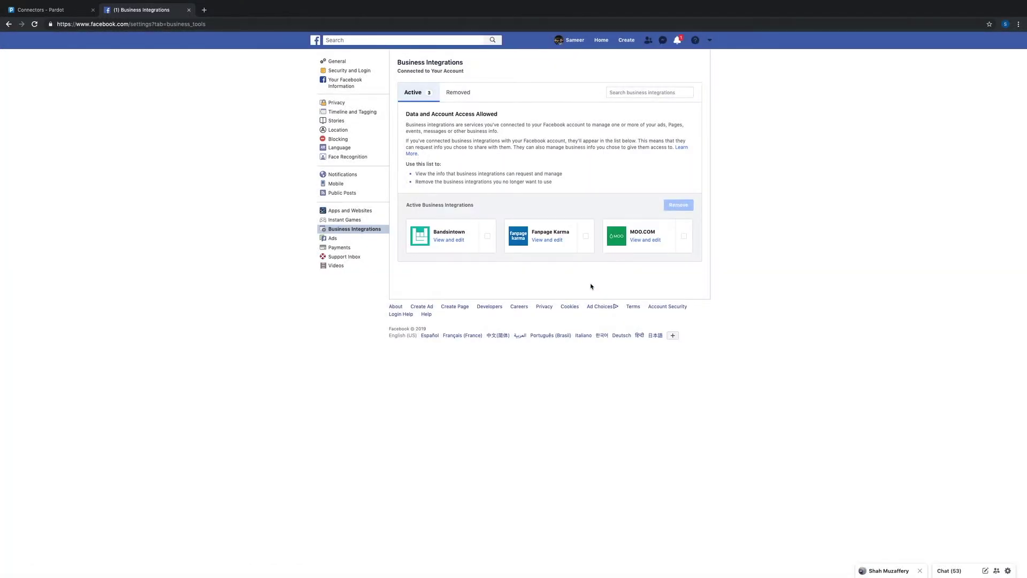
pyautogui.click(74, 12)
# Add a new Facebook social posting connector and create it.
pyautogui.click(987, 163)
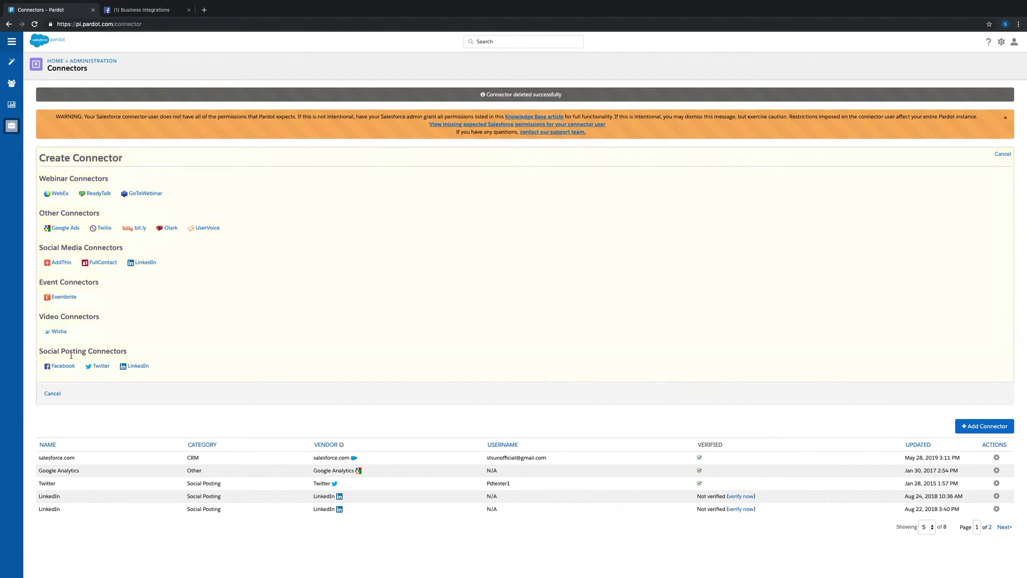
pyautogui.click(61, 365)
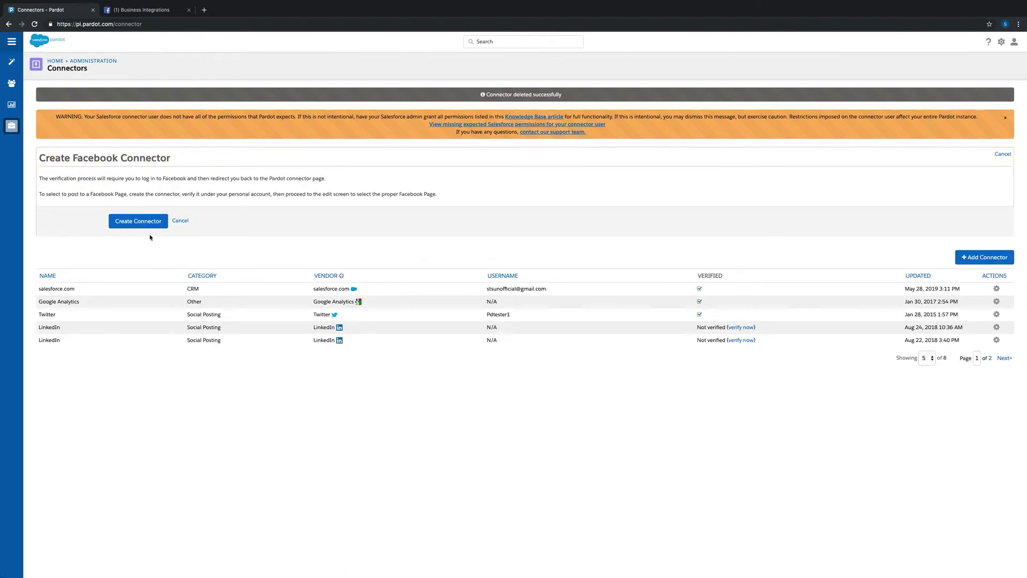
pyautogui.click(145, 223)
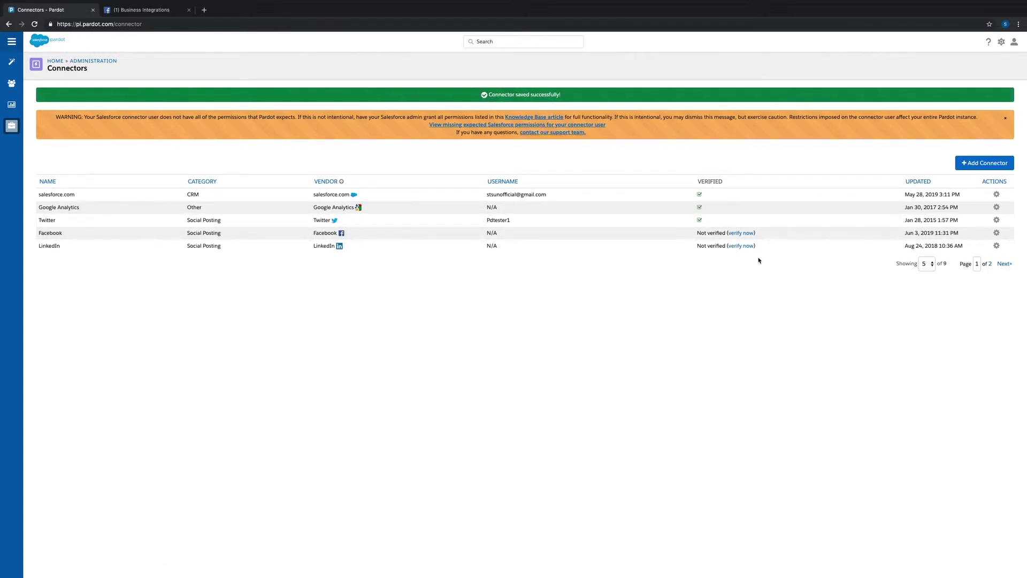
# Start verifying the new Facebook connector, launching Facebook verification.
pyautogui.click(740, 233)
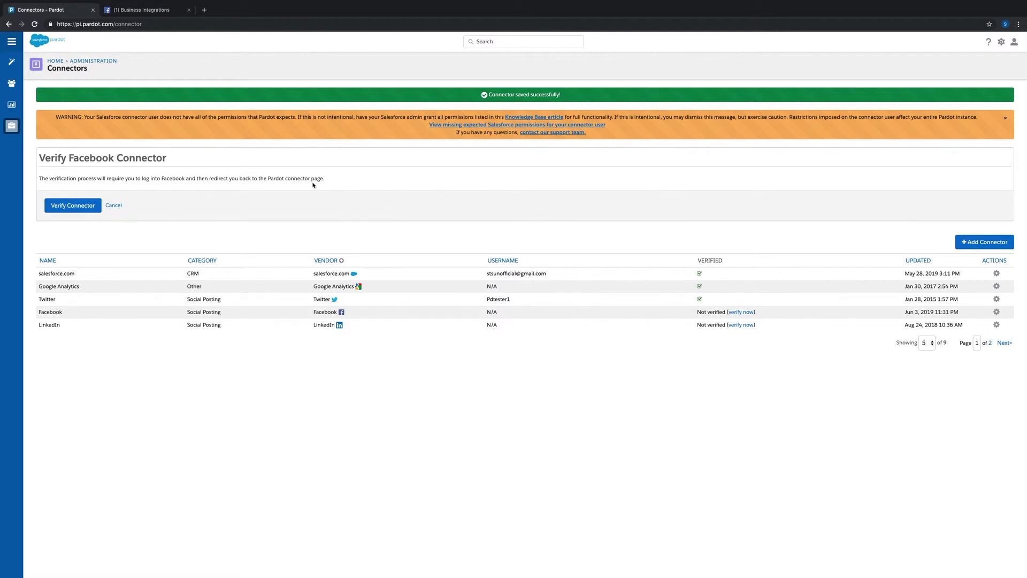
pyautogui.click(83, 211)
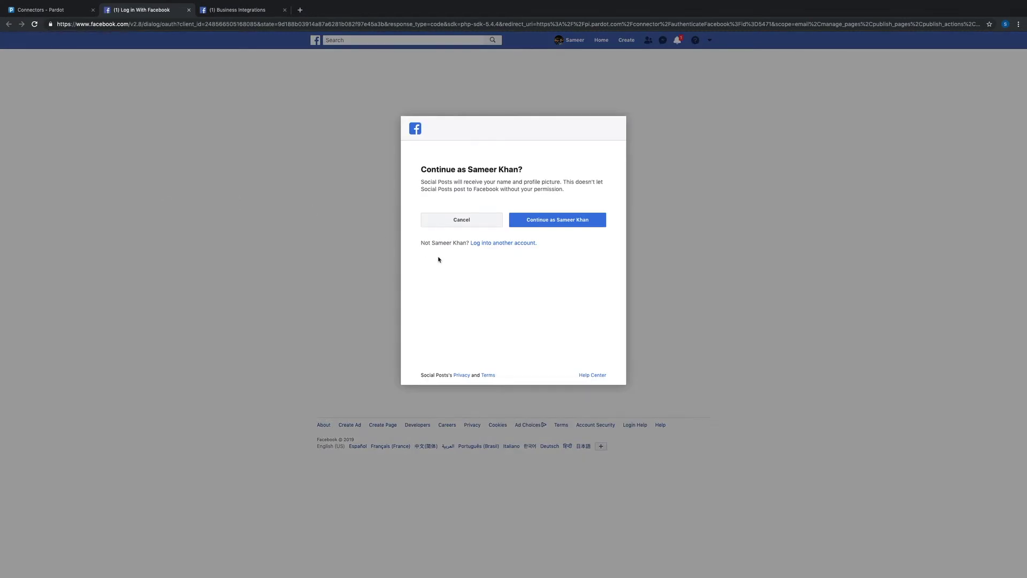
# Continue as the Facebook account and grant Social Posts access to all pages.
pyautogui.click(562, 223)
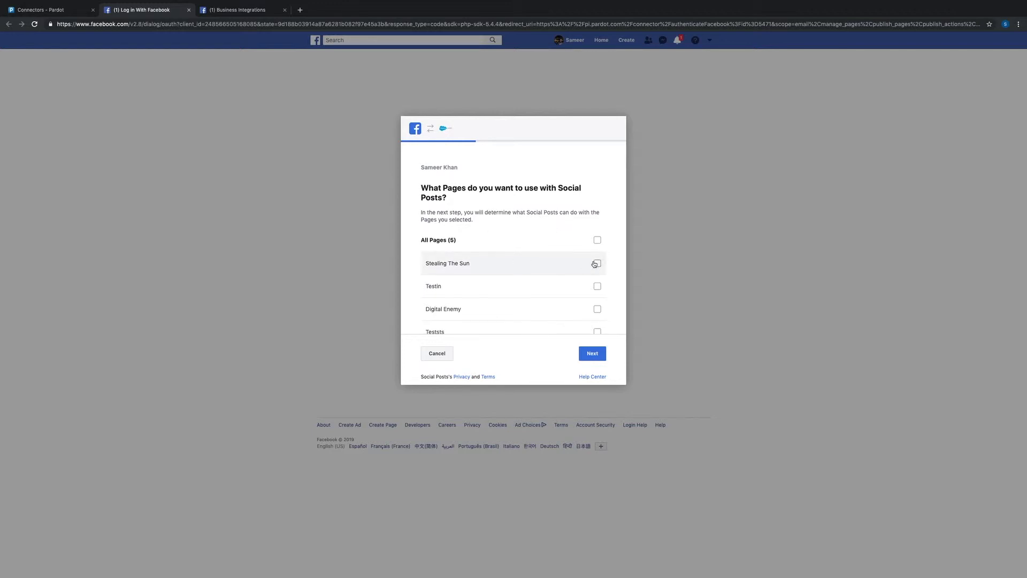
pyautogui.scroll(-1, 595, 264)
pyautogui.scroll(1, 595, 264)
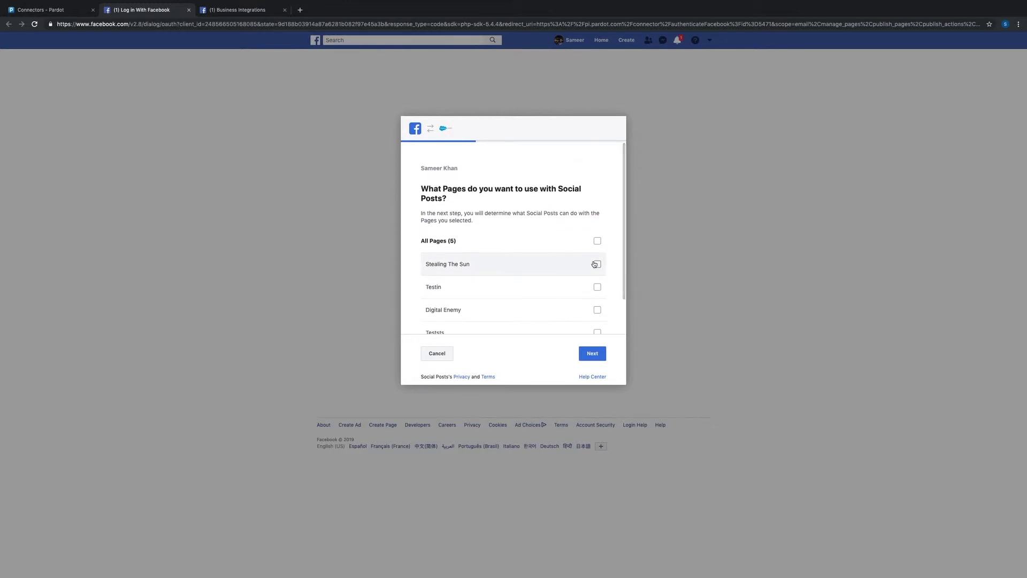
pyautogui.click(597, 241)
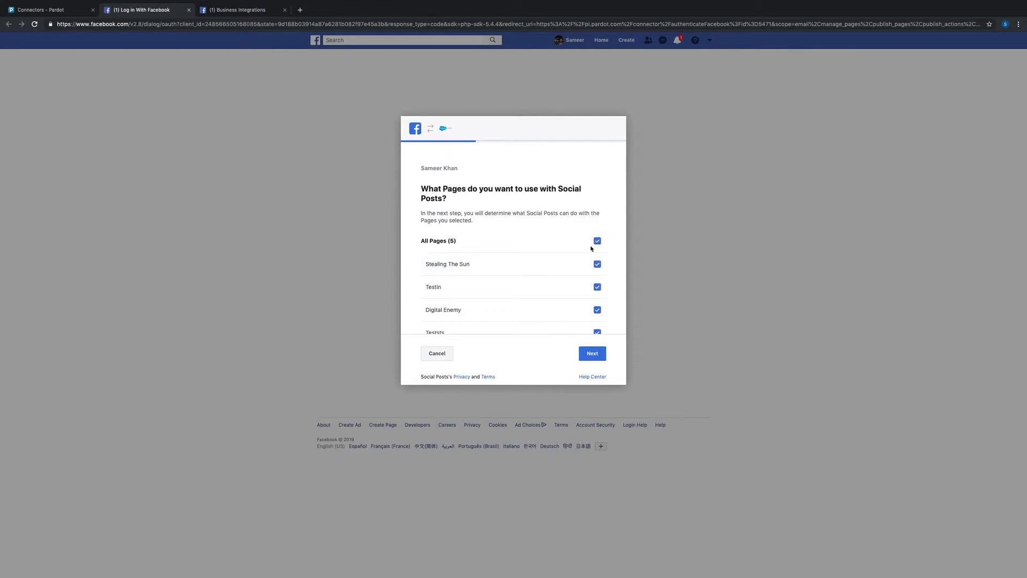
pyautogui.click(598, 353)
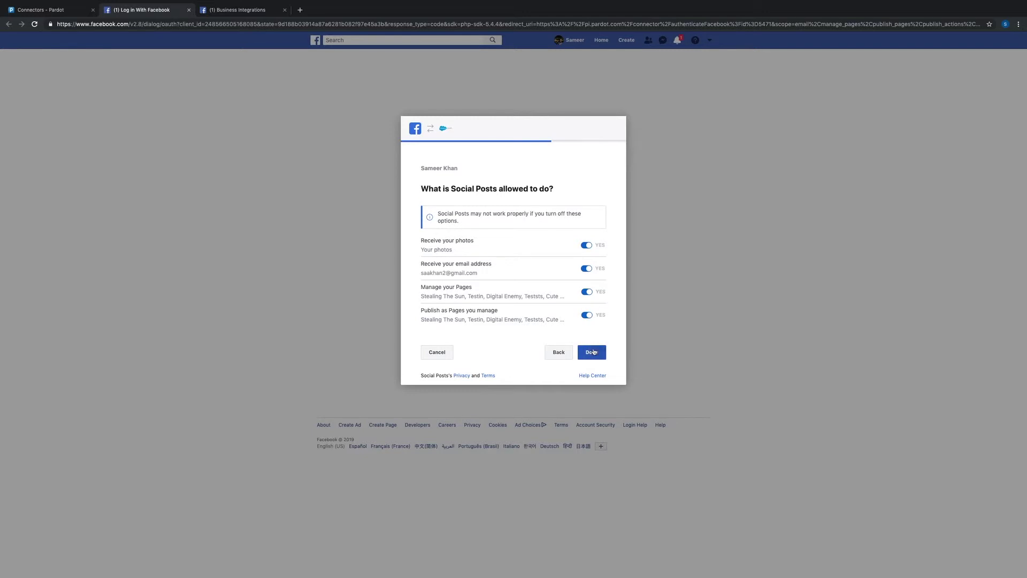
pyautogui.scroll(-1, 601, 270)
pyautogui.click(593, 350)
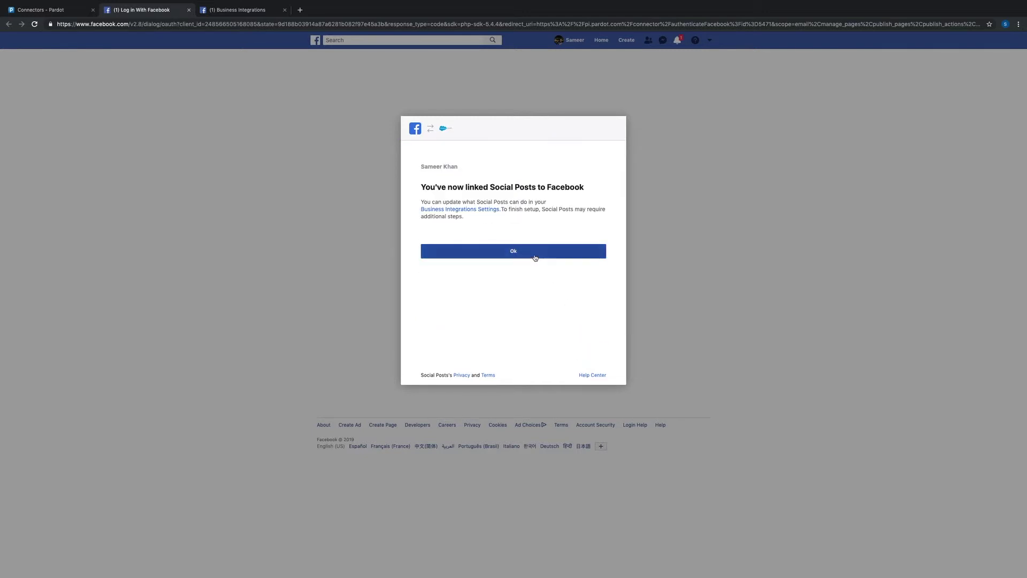
pyautogui.click(535, 257)
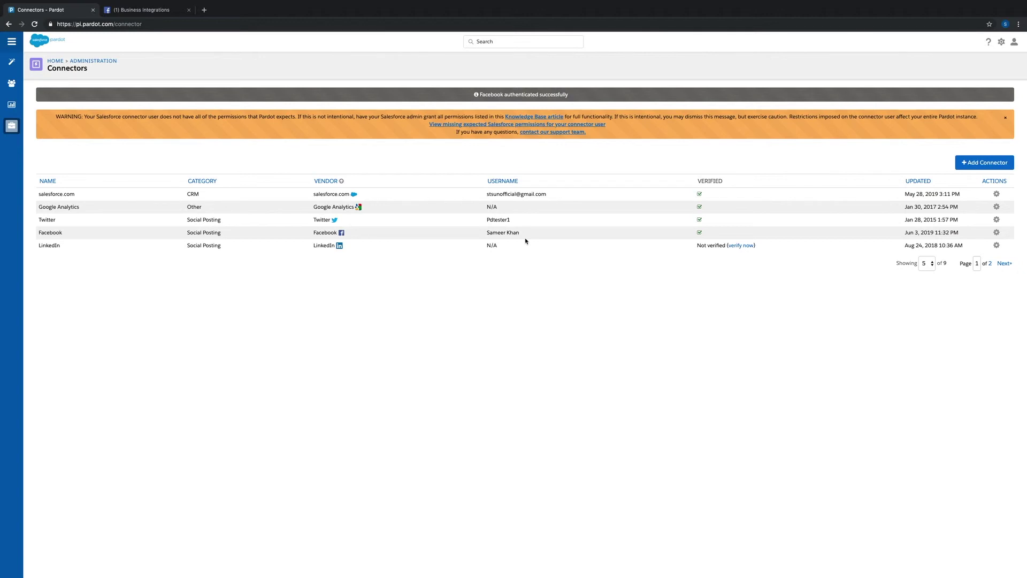
# Edit the verified Facebook connector to post as Teststs - Musician/Band and save it.
pyautogui.click(996, 234)
pyautogui.click(971, 252)
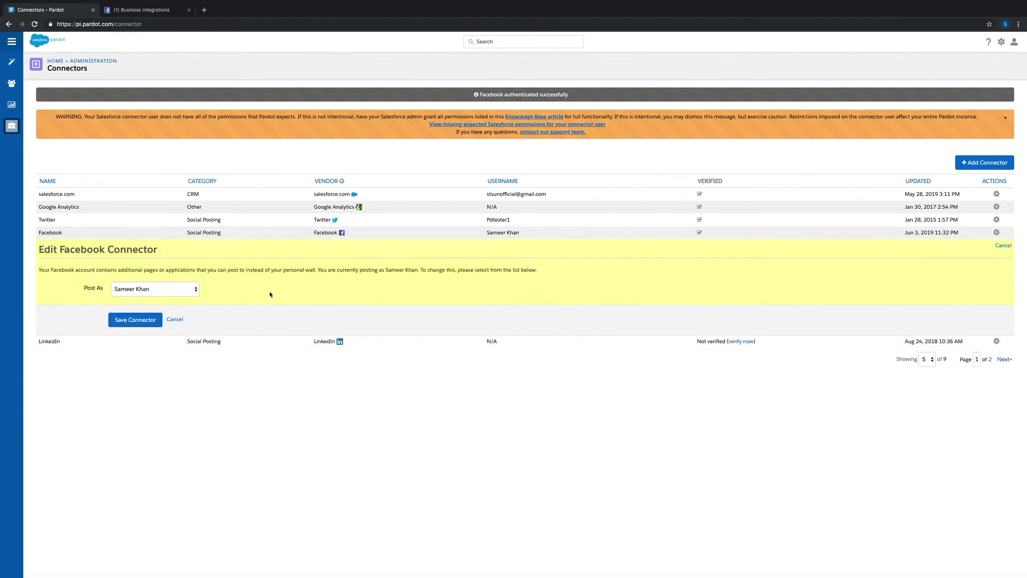
pyautogui.click(185, 294)
pyautogui.click(186, 312)
pyautogui.click(152, 319)
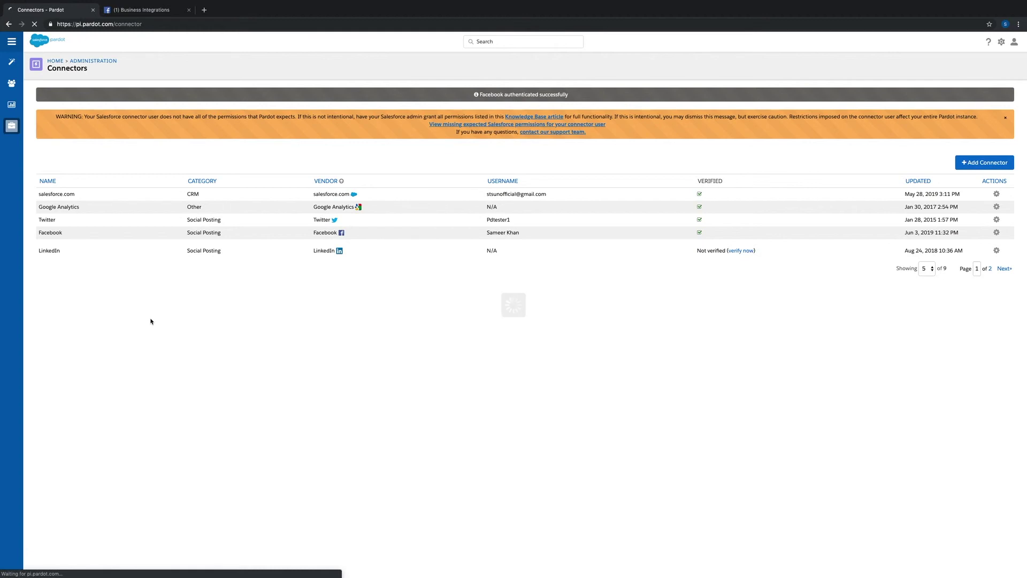